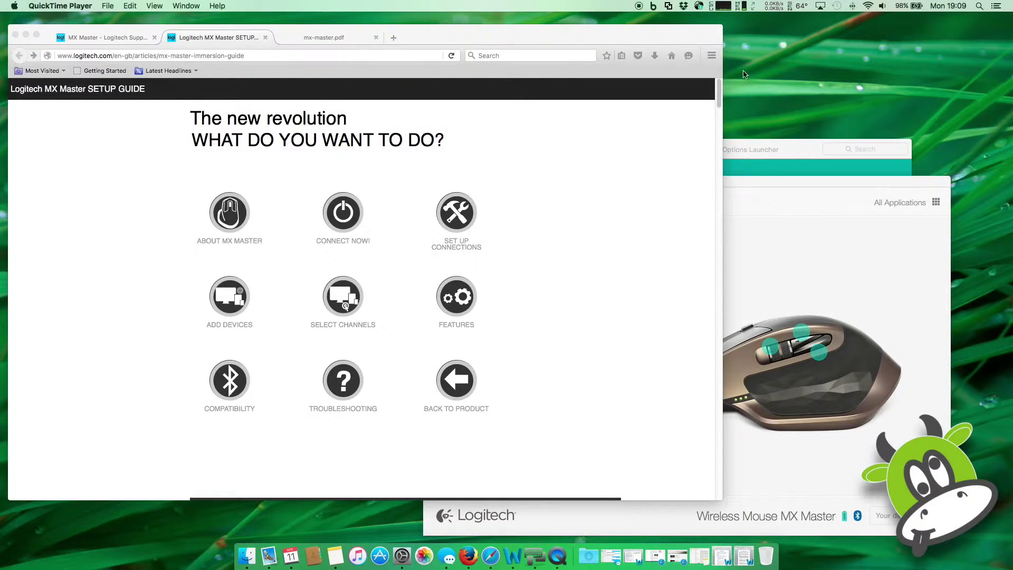
# Read through the MX Master setup guide from the connection diagram down to the Set Up Connections section.
pyautogui.moveTo(720, 98); pyautogui.dragTo(726, 176)
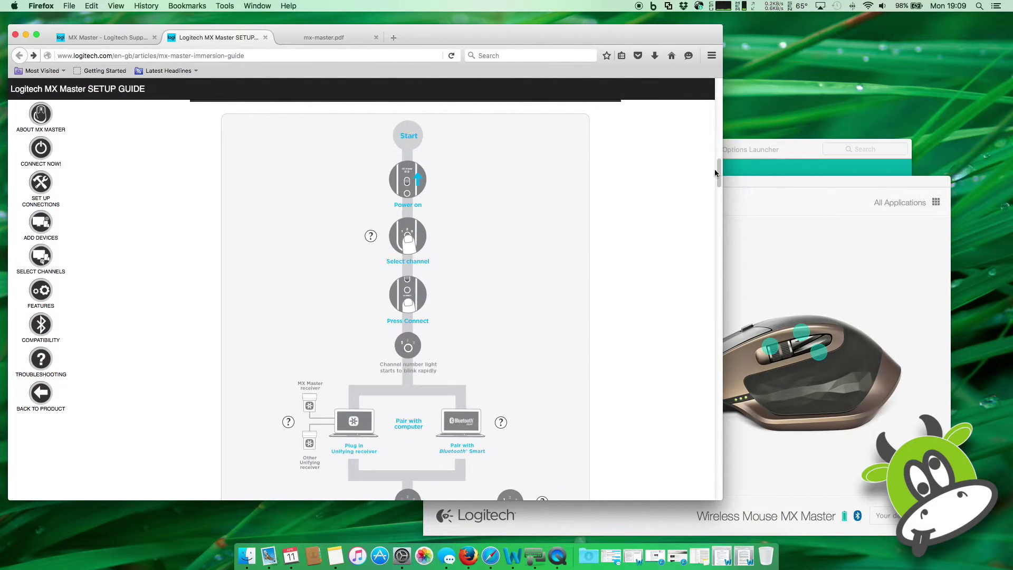
pyautogui.moveTo(718, 171); pyautogui.dragTo(718, 183)
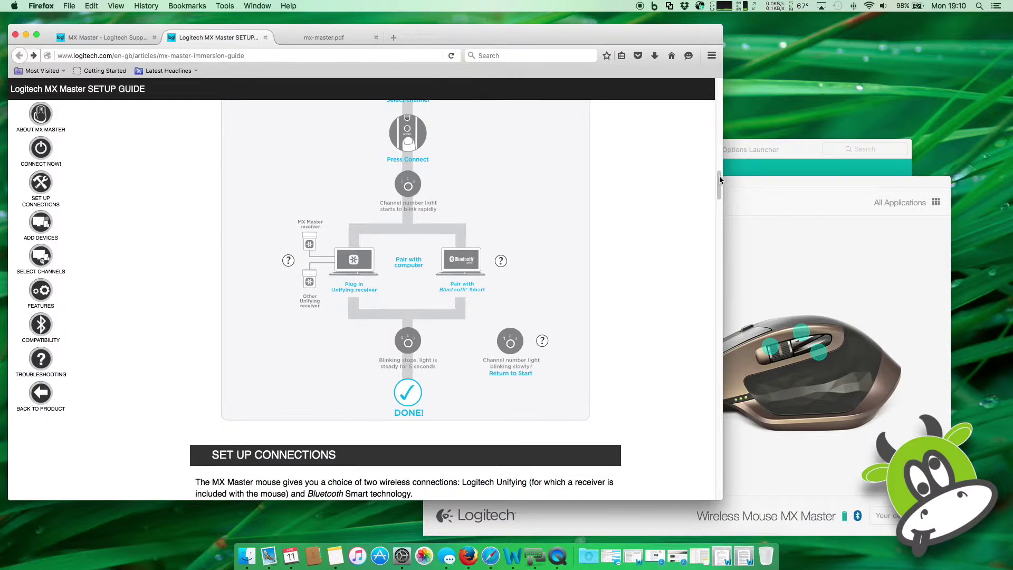
pyautogui.moveTo(719, 181); pyautogui.dragTo(719, 193)
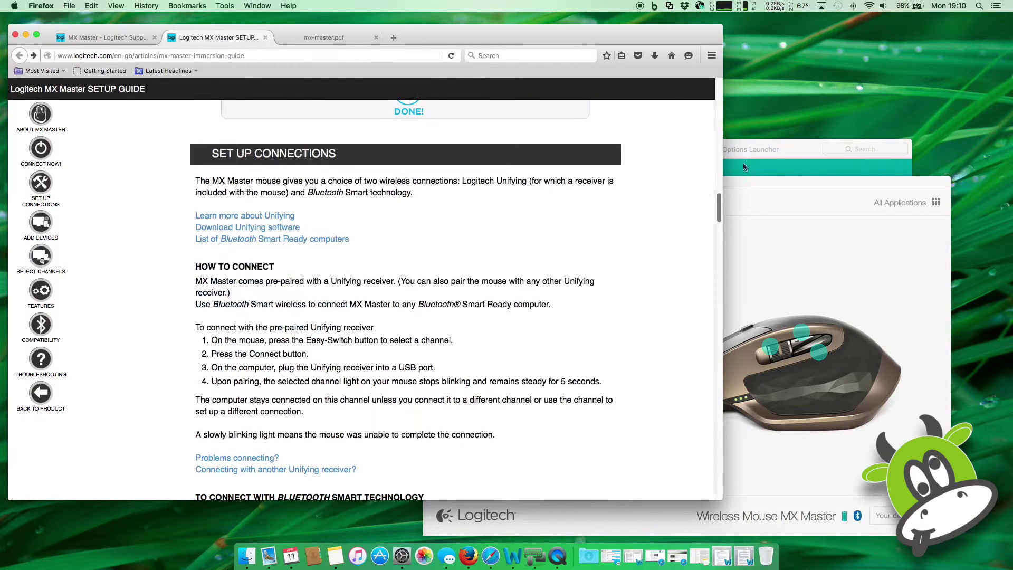
# Switch to System Preferences and launch Logitech Options from the overview of all preference panes.
pyautogui.click(776, 150)
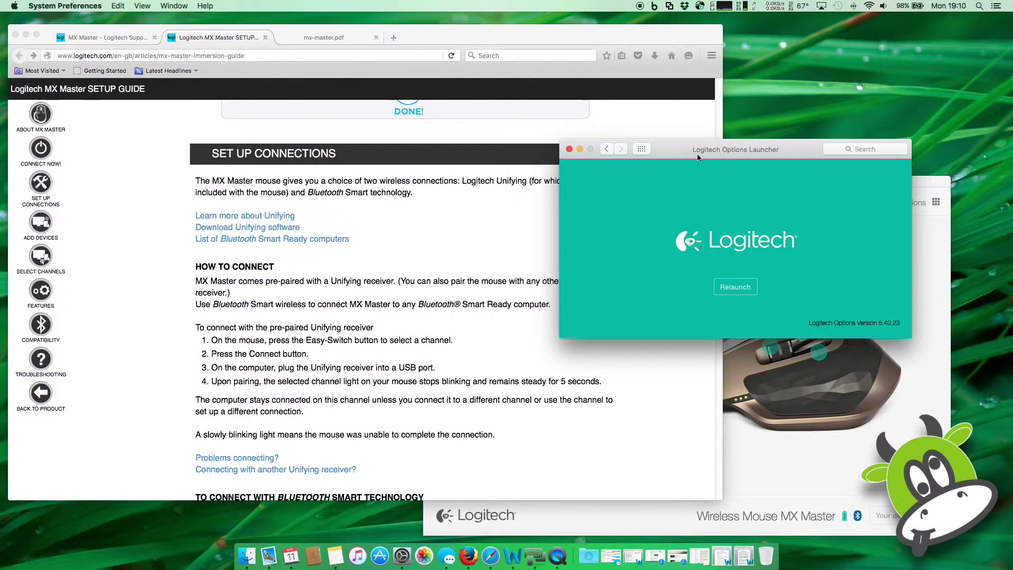
pyautogui.click(606, 150)
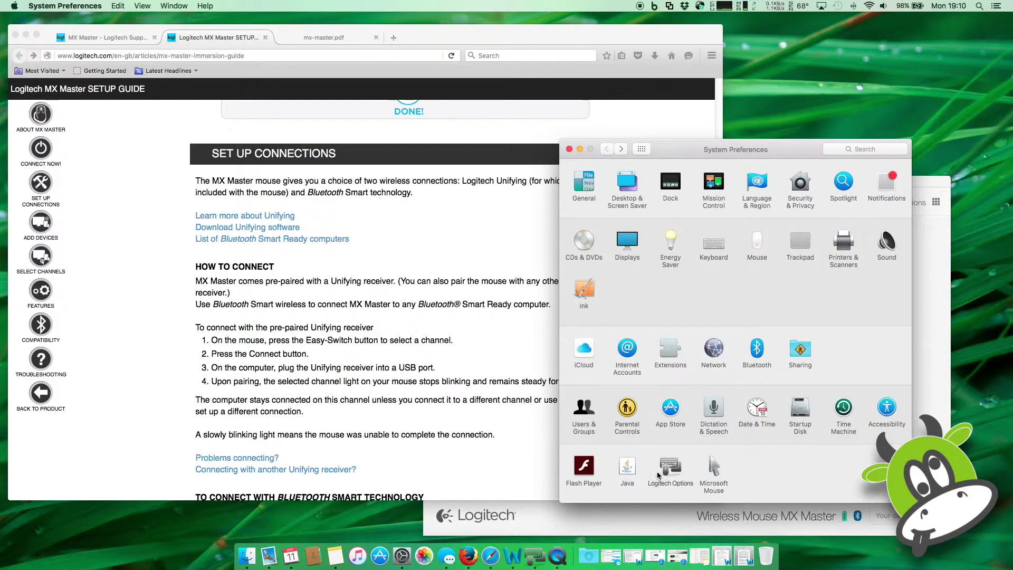
pyautogui.click(665, 466)
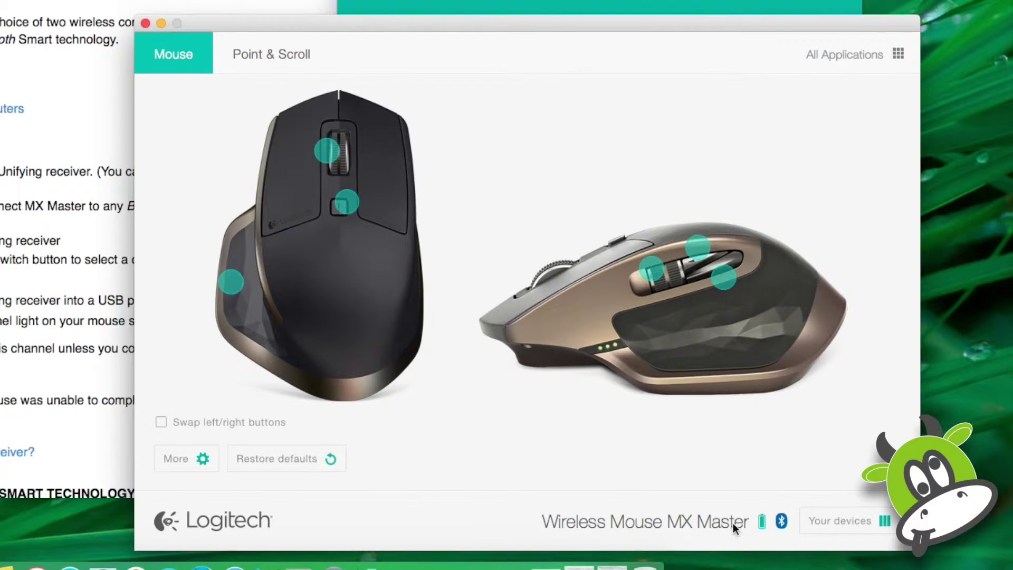
# Look at the K760 Solar Keyboard settings, then open the settings of the MX Master mouse.
pyautogui.click(840, 523)
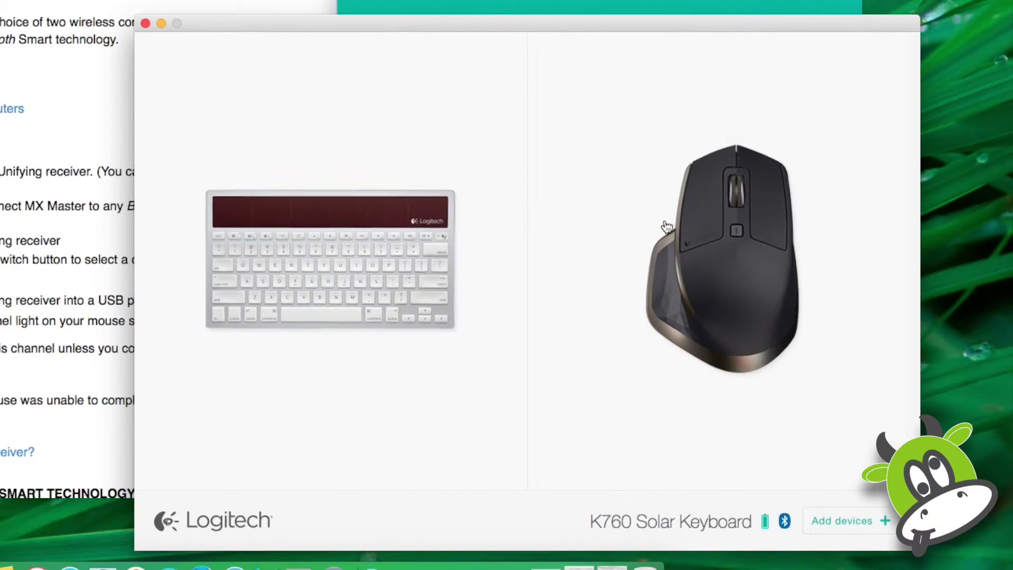
pyautogui.click(341, 231)
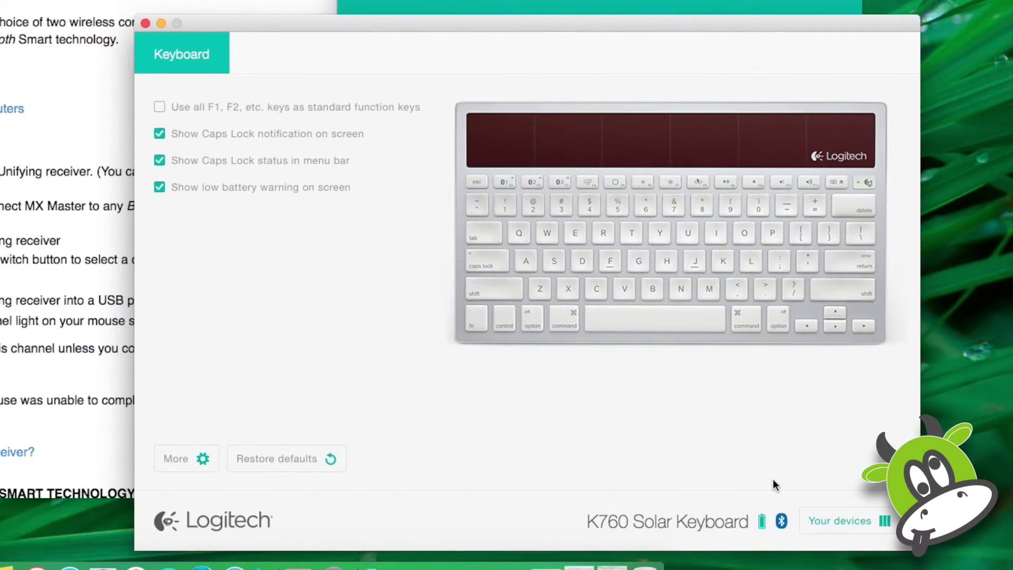
pyautogui.click(845, 520)
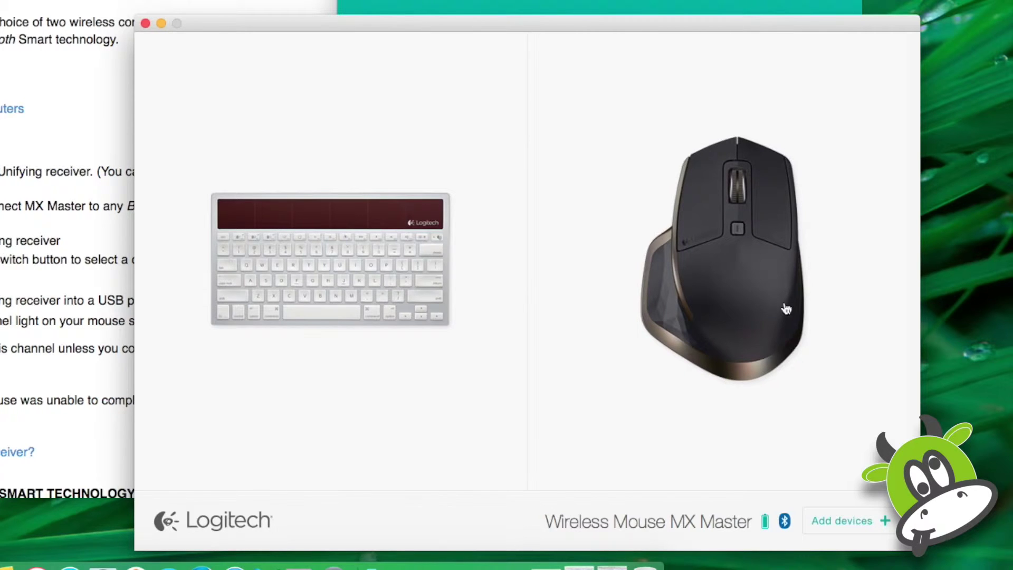
pyautogui.click(719, 293)
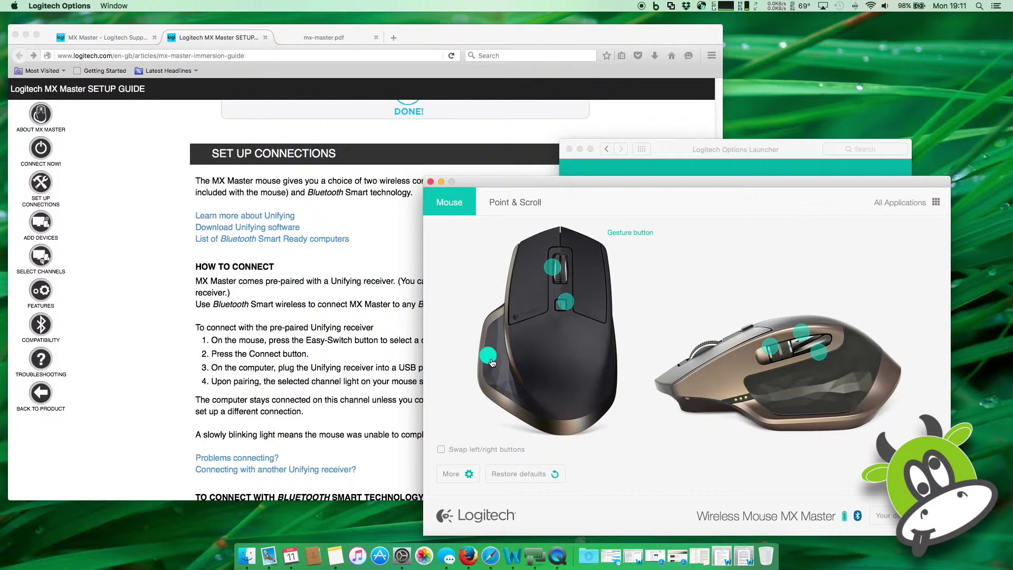
# Try out the mouse's thumb gesture button by showing and hiding Mission Control twice.
pyautogui.hotkey('ctrl', 'Up')
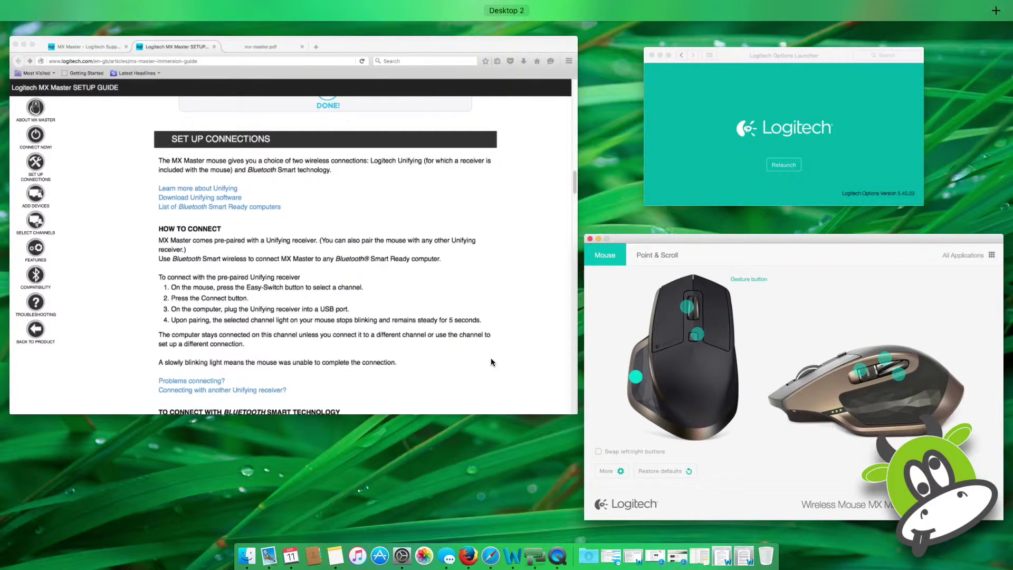
pyautogui.hotkey('ctrl', 'Up')
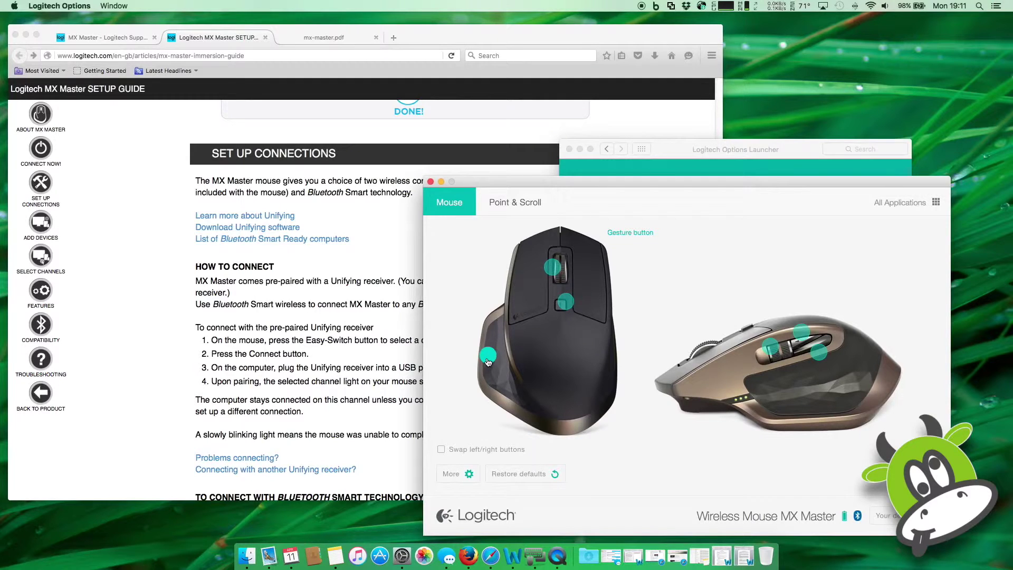
pyautogui.hotkey('ctrl', 'Up')
pyautogui.hotkey('ctrl', 'Up')
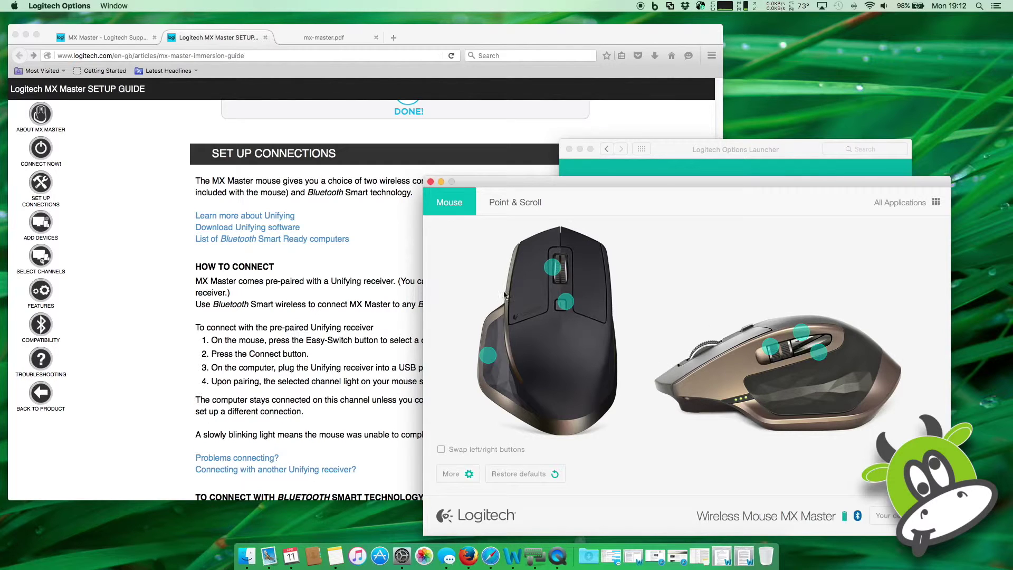
# Assign the Gesture button function to the button behind the scroll wheel, preview Windows navigation, and choose the Custom gesture set.
pyautogui.click(567, 302)
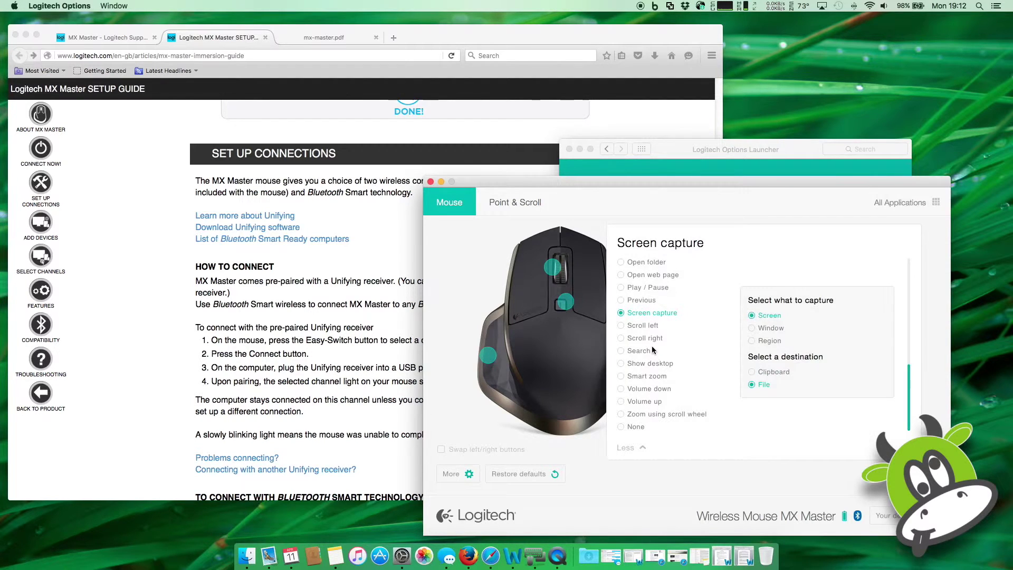
pyautogui.scroll(10, 654, 343)
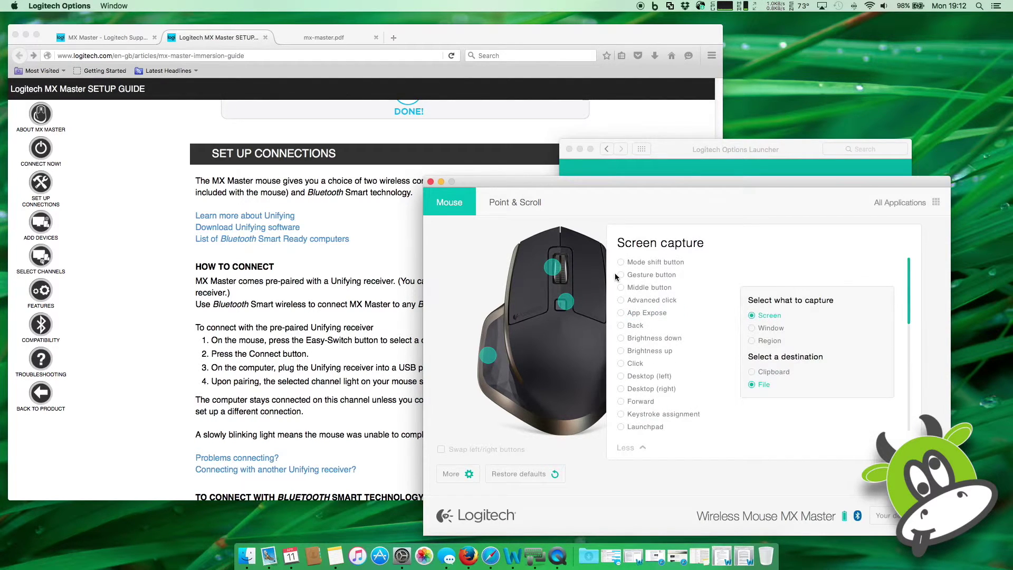
pyautogui.click(621, 275)
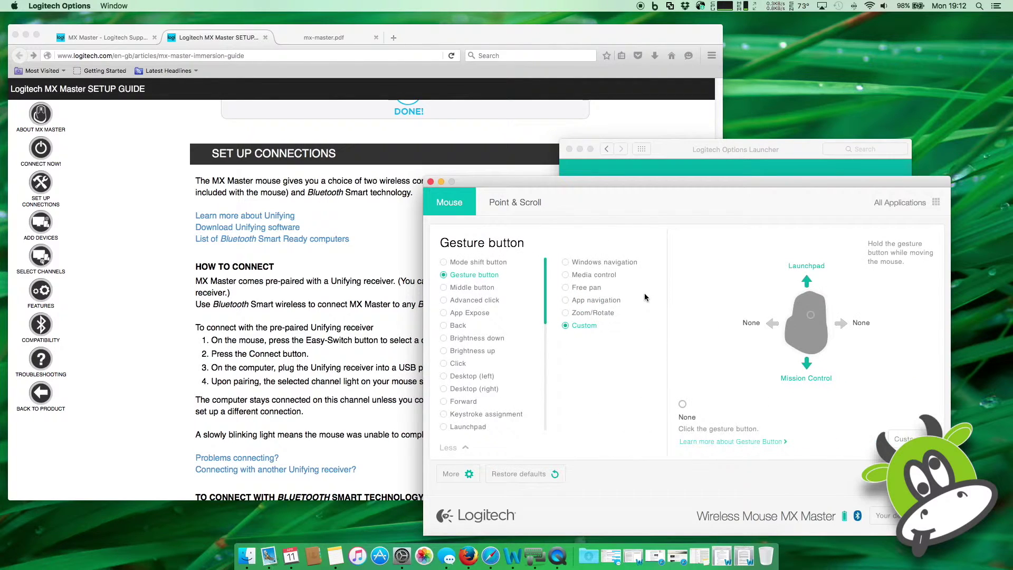
pyautogui.click(566, 262)
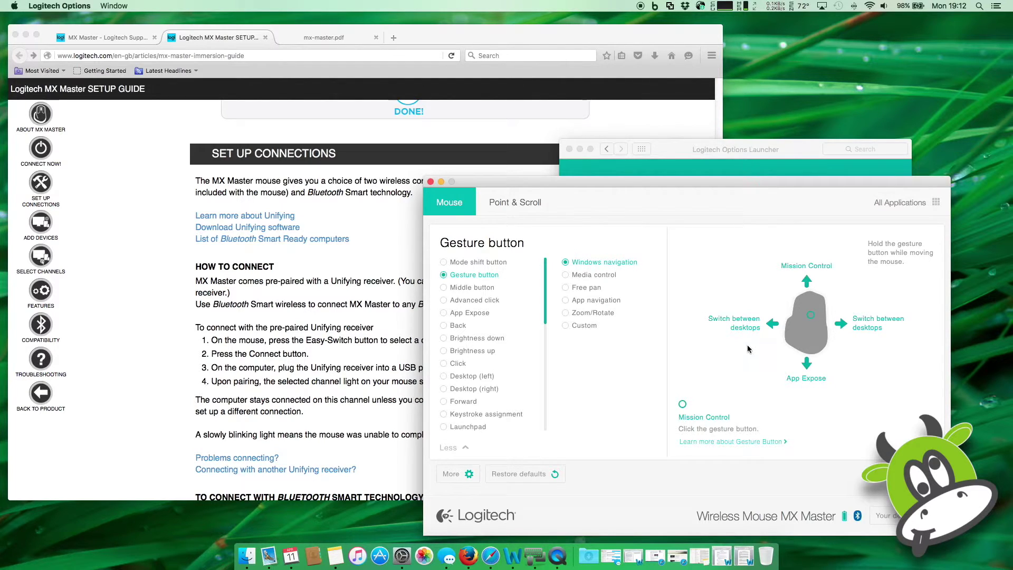
pyautogui.click(565, 325)
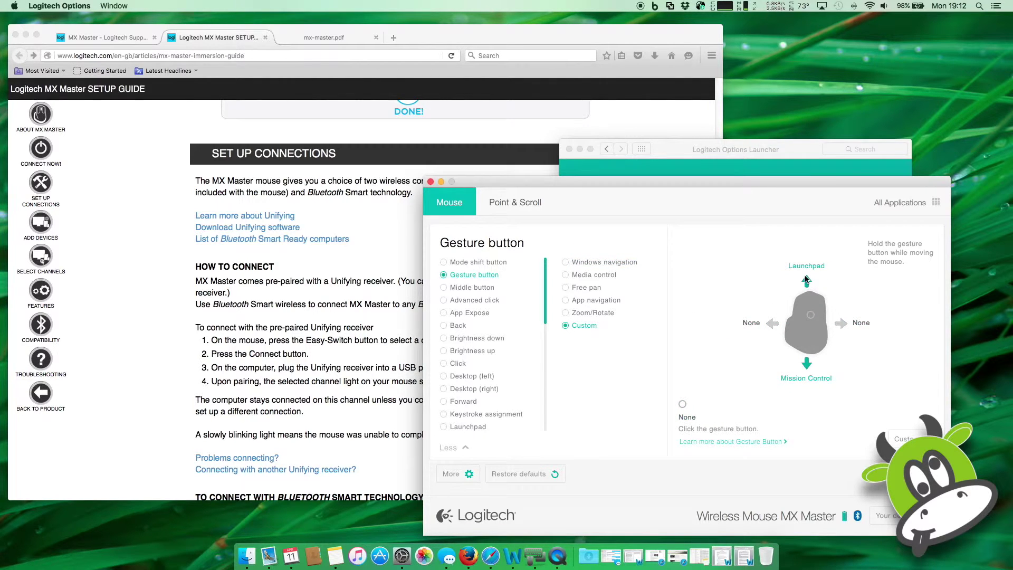
# Try the custom gestures by showing Launchpad and Mission Control, then return to the Logitech Options window.
pyautogui.press('F4')
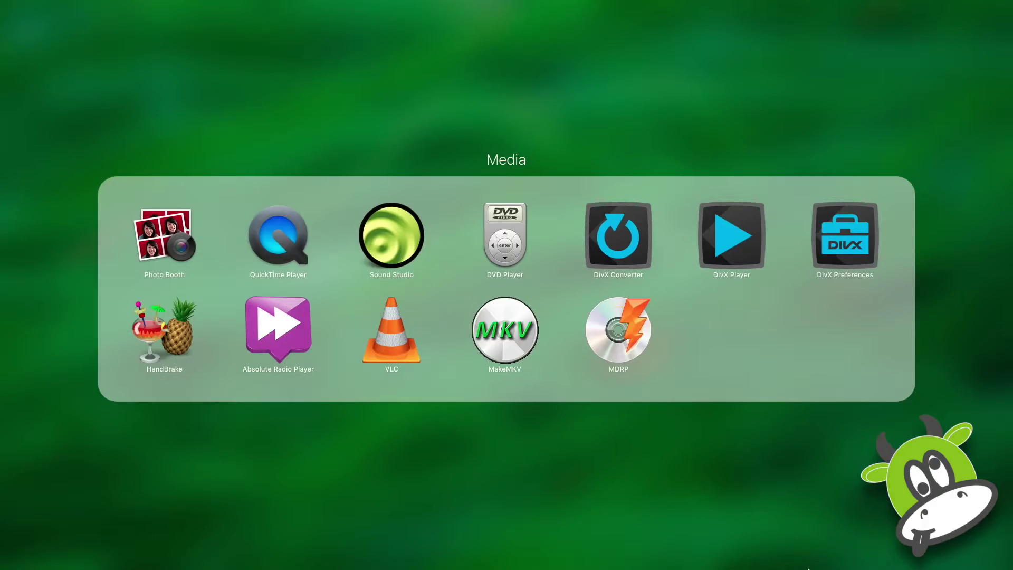
pyautogui.click(792, 473)
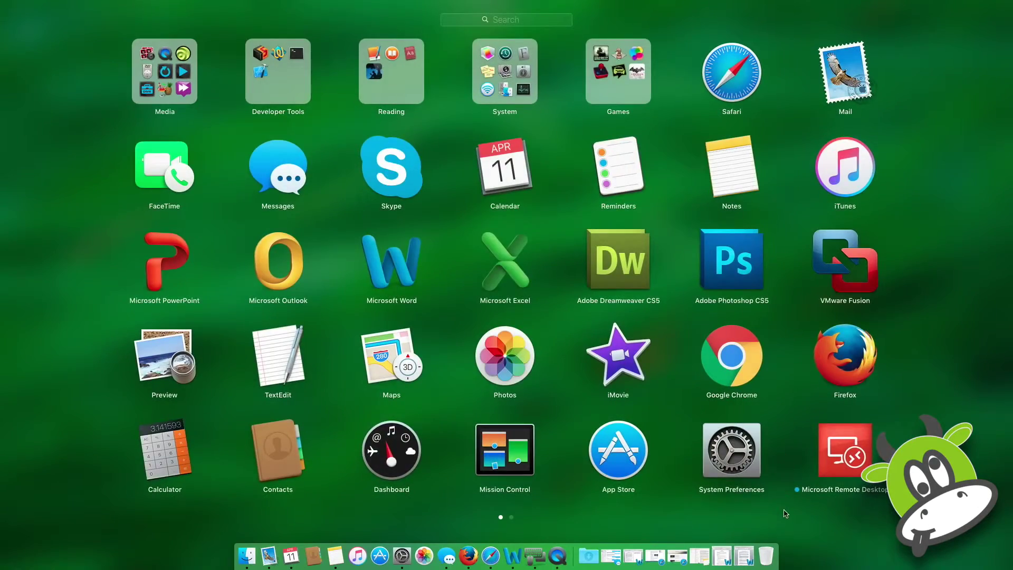
pyautogui.click(784, 511)
pyautogui.press('F3')
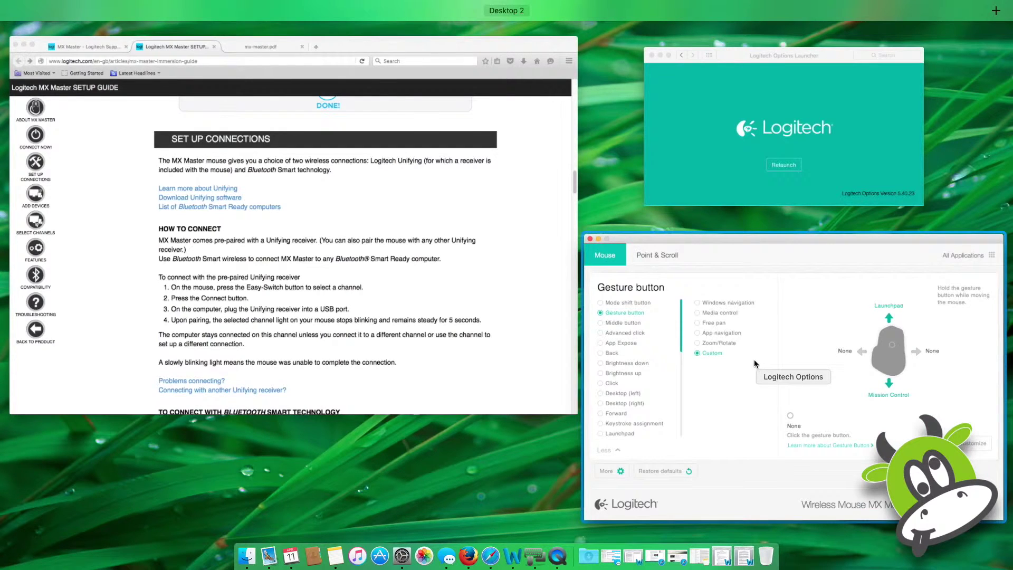
pyautogui.click(731, 419)
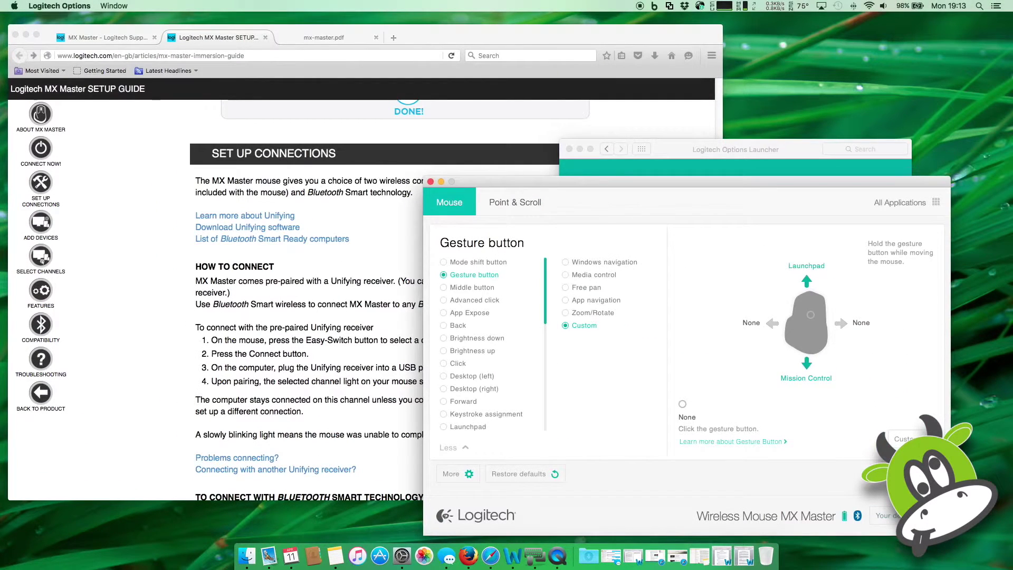
# Reopen the MX Master from the device overview and assign Screen capture to the thumb button.
pyautogui.click(892, 515)
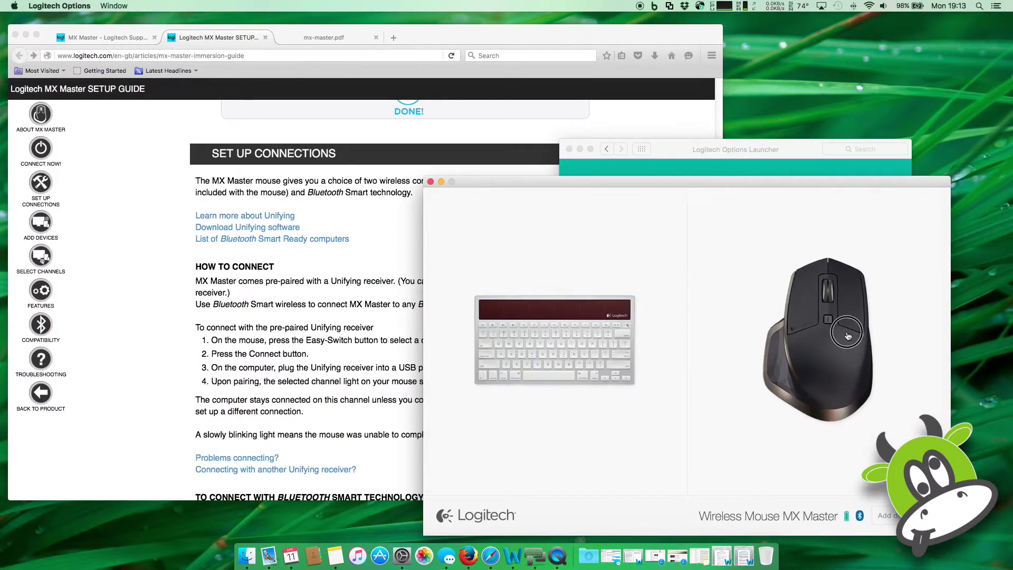
pyautogui.click(752, 340)
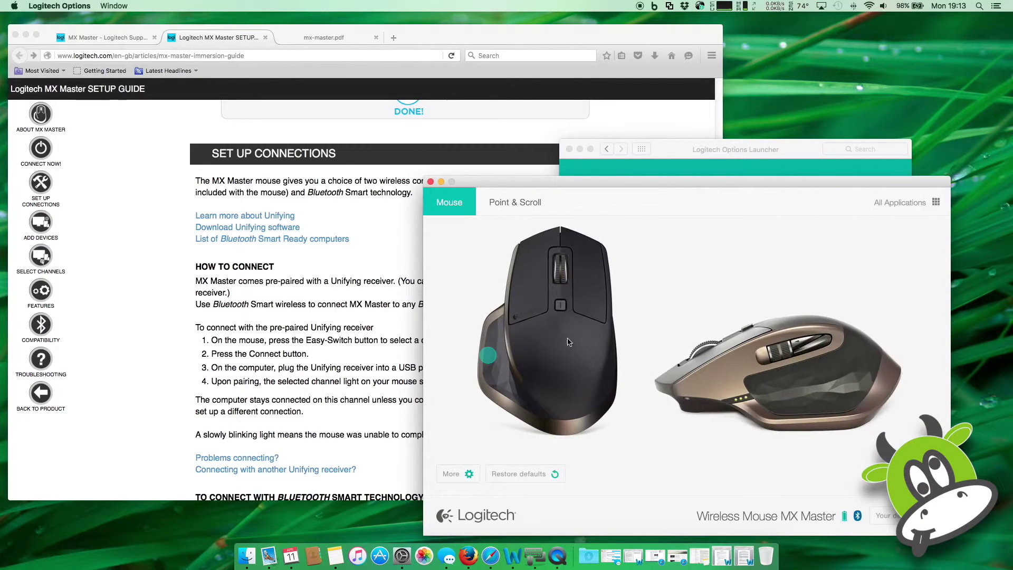
pyautogui.click(564, 305)
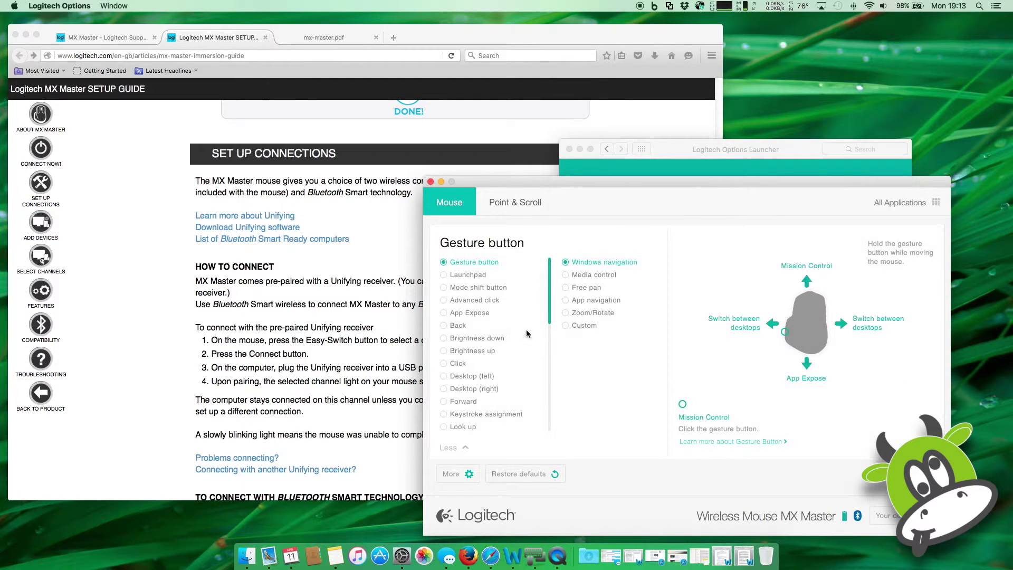
pyautogui.moveTo(548, 294); pyautogui.dragTo(555, 427)
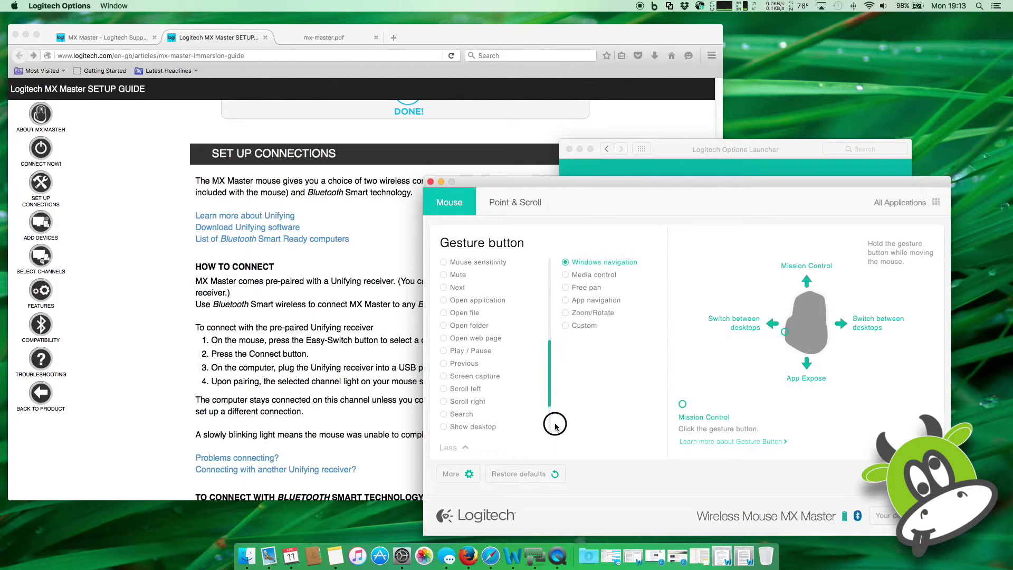
pyautogui.click(445, 375)
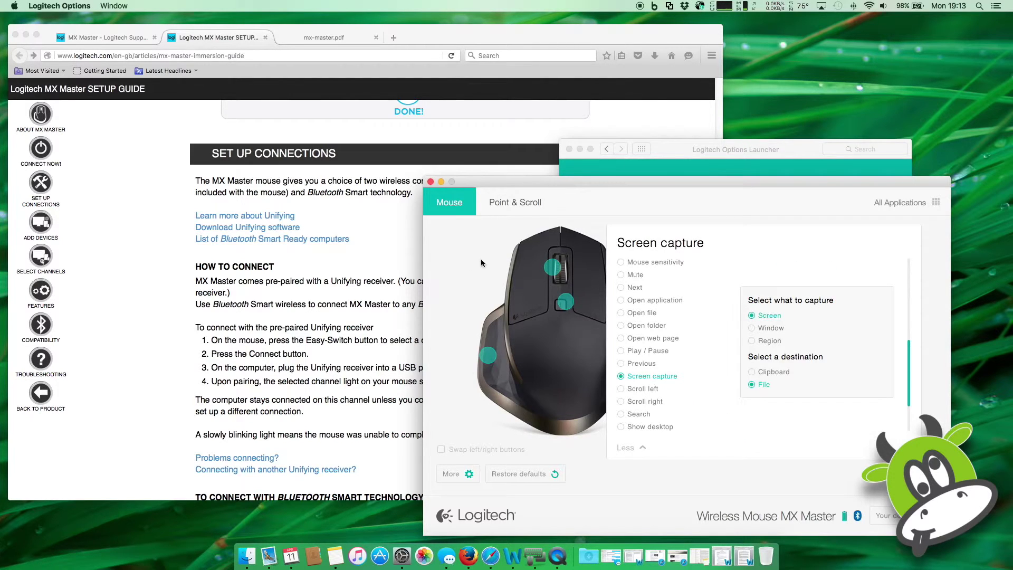
pyautogui.click(493, 262)
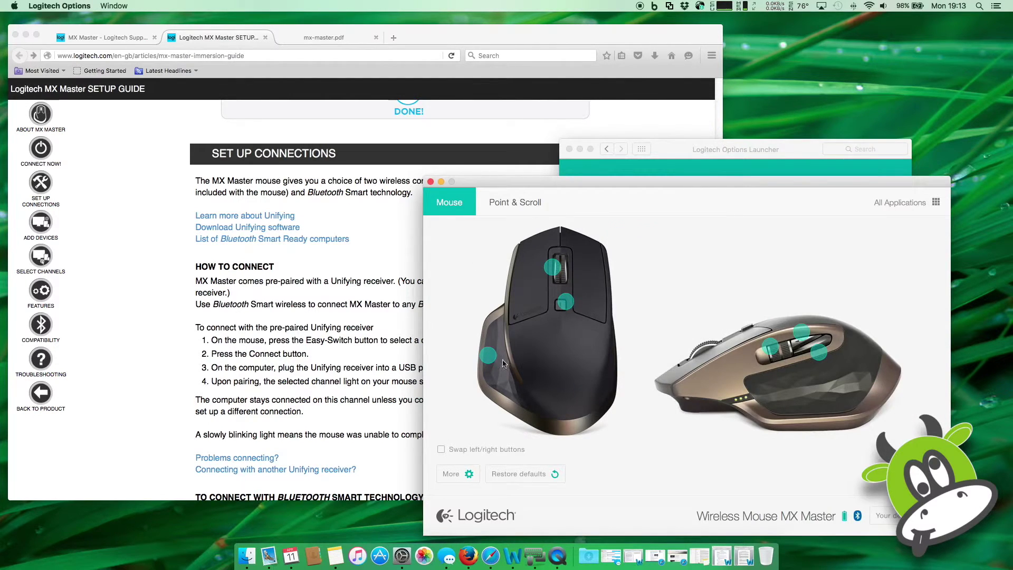
# Try the Launchpad and Mission Control gestures again, and bring the MX Master setup guide window to the front.
pyautogui.moveTo(495, 360)
pyautogui.press('F4')
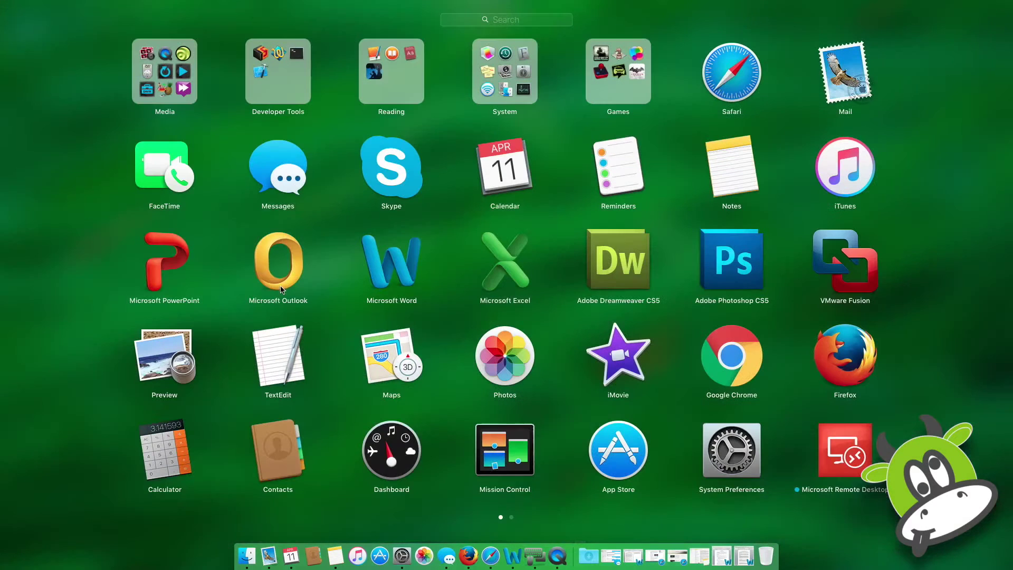
pyautogui.click(312, 335)
pyautogui.press('F3')
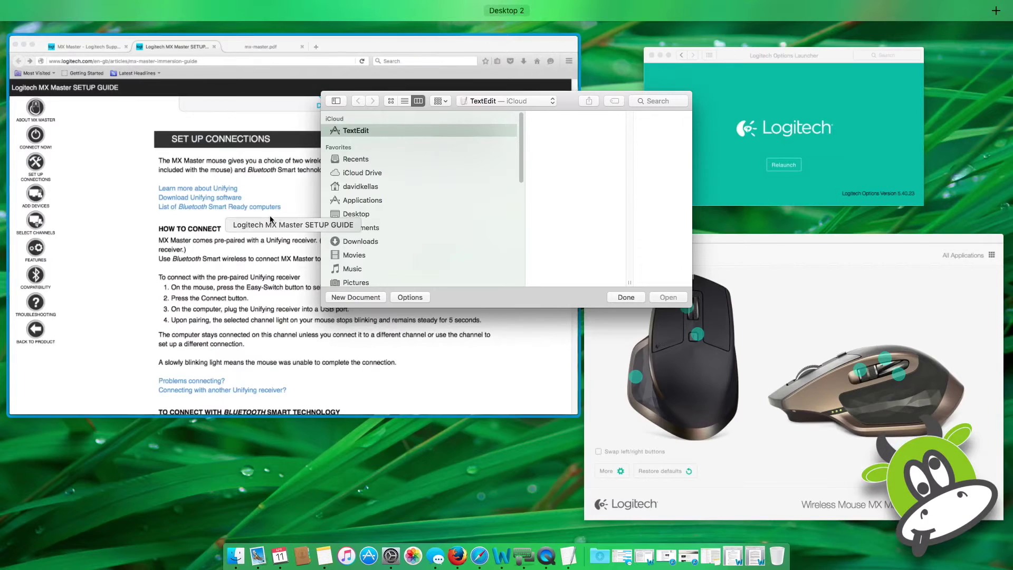
pyautogui.click(271, 217)
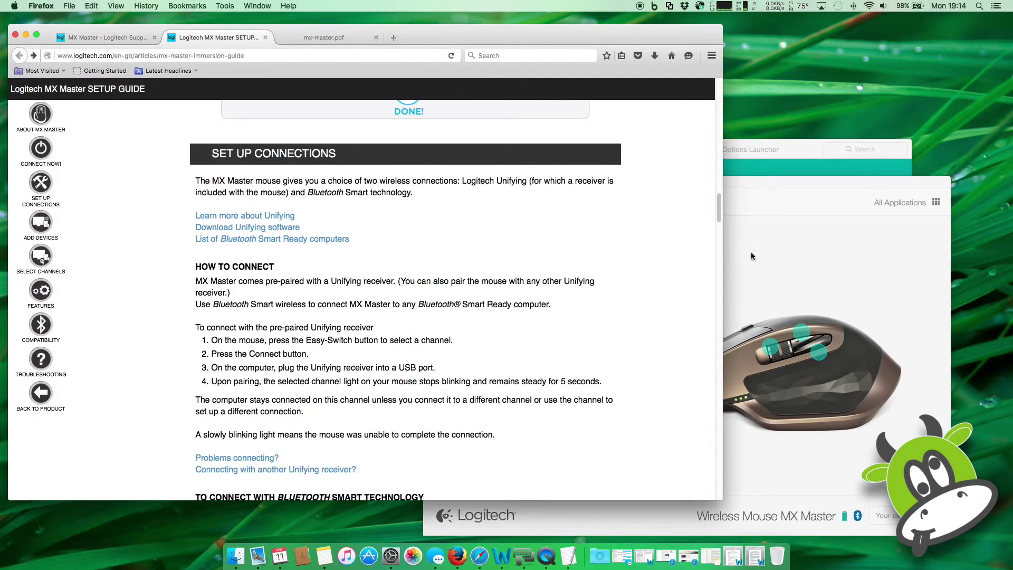
# Return to Logitech Options, review the gestures of the button behind the scroll wheel, and reopen the MX Master's button overview.
pyautogui.click(797, 275)
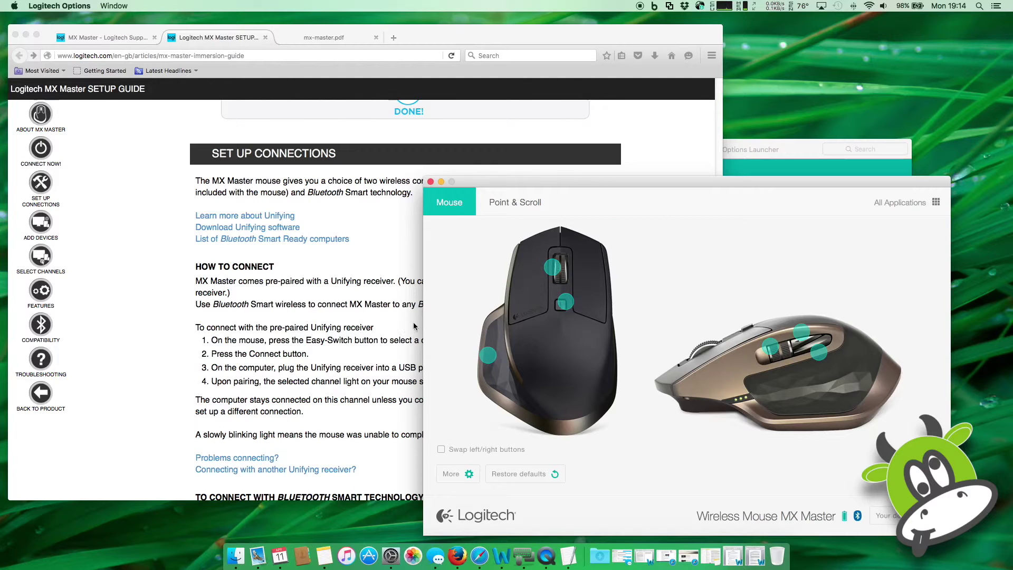
pyautogui.click(566, 305)
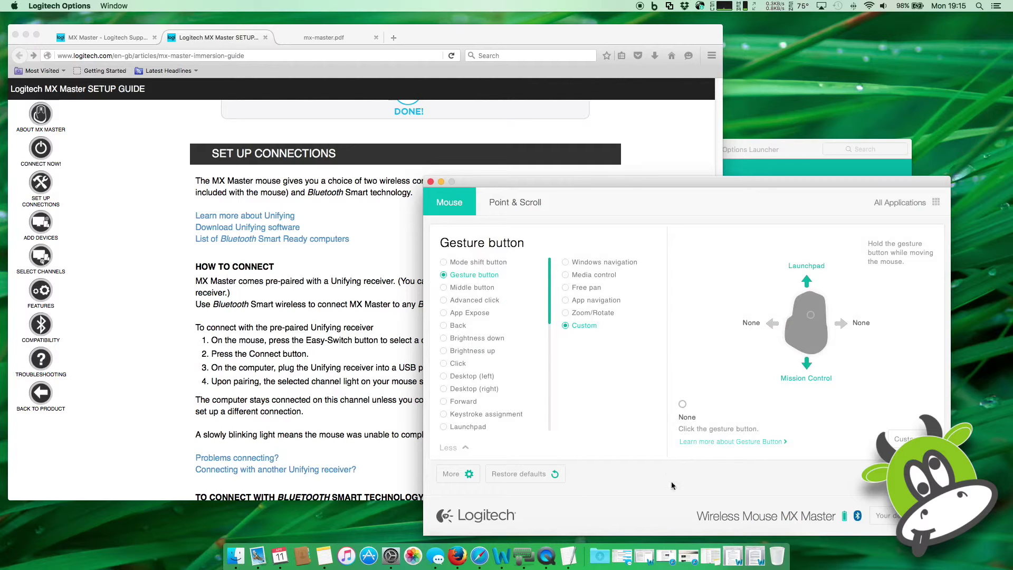
pyautogui.click(884, 516)
pyautogui.click(809, 319)
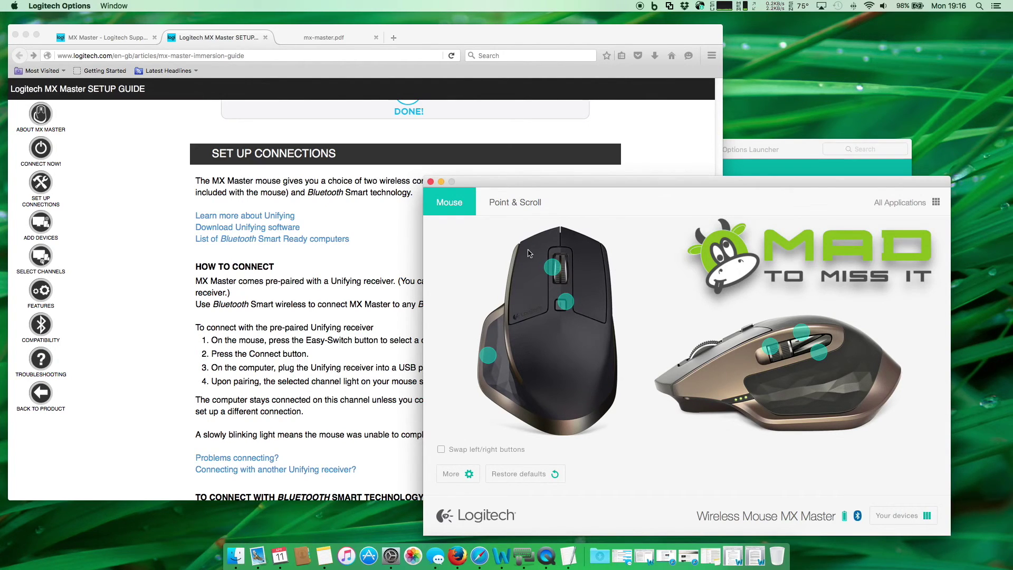
pyautogui.moveTo(487, 355)
pyautogui.moveTo(553, 272)
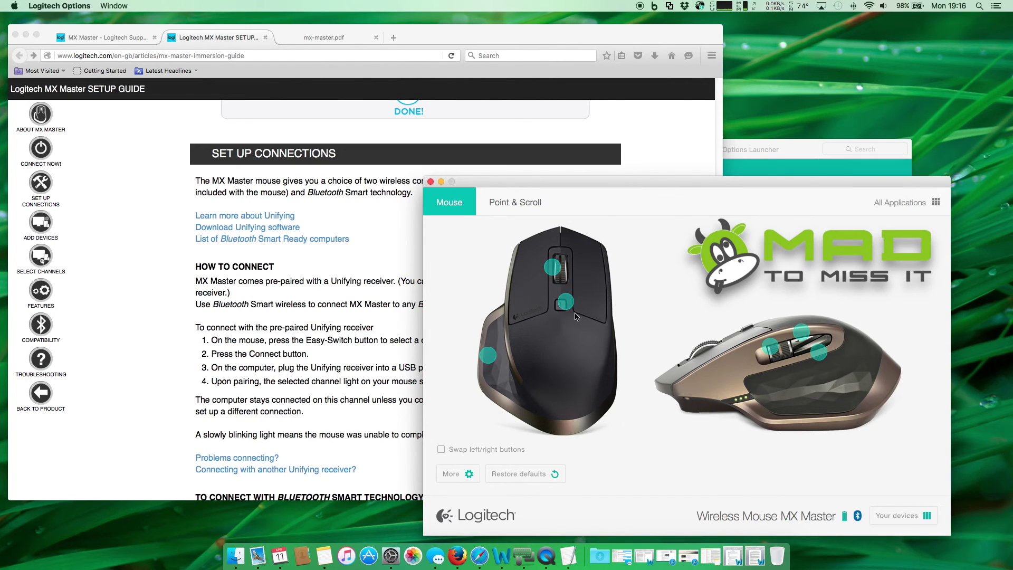